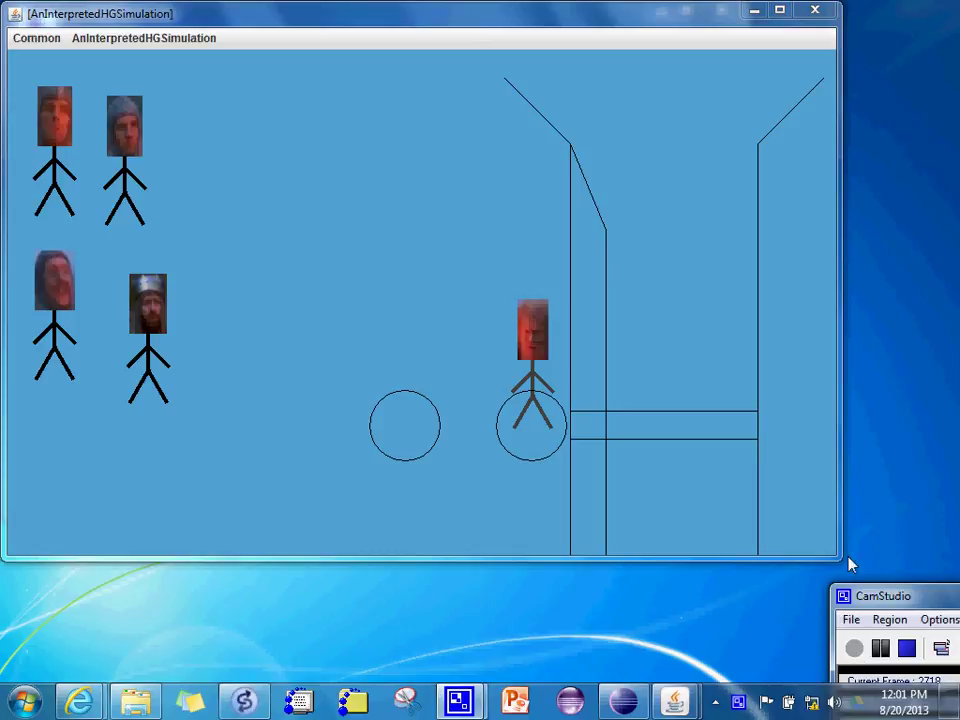
Choose Move Galahad(int, int) and enter 50 and 25 as its horizontal and vertical offsets.
{"action": "mouse_move", "coordinate": [138, 175]}
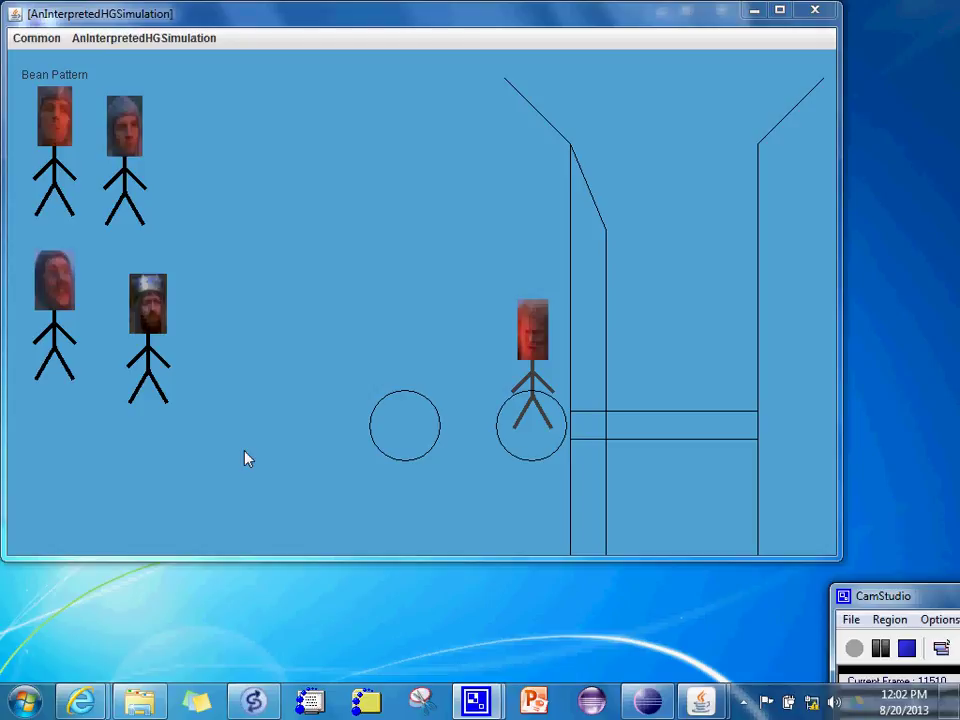
{"action": "left_click", "coordinate": [113, 40]}
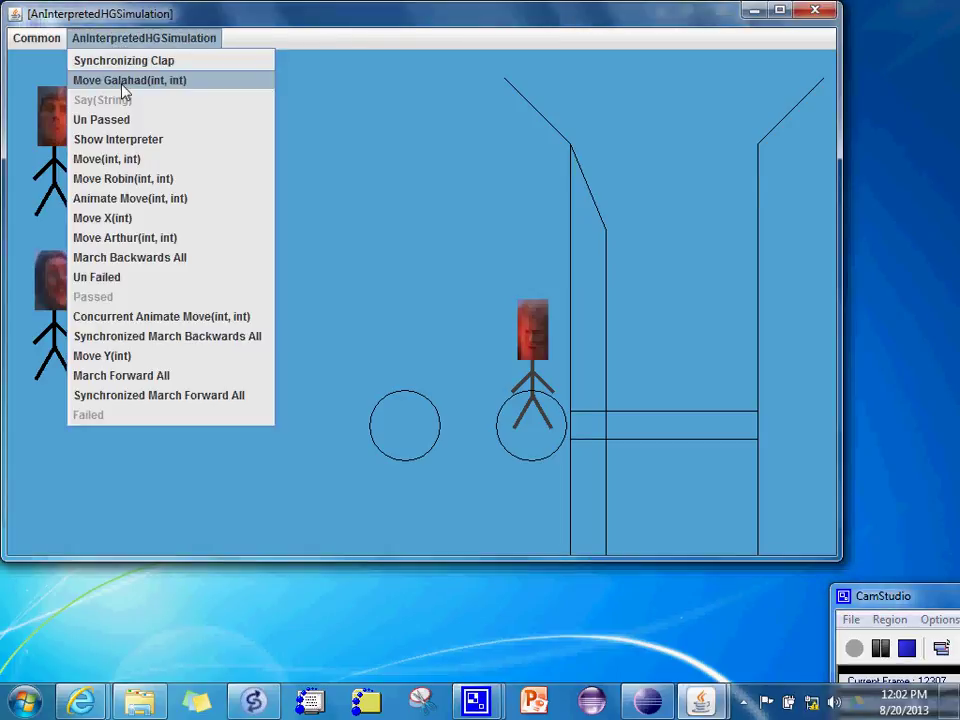
{"action": "left_click", "coordinate": [124, 82]}
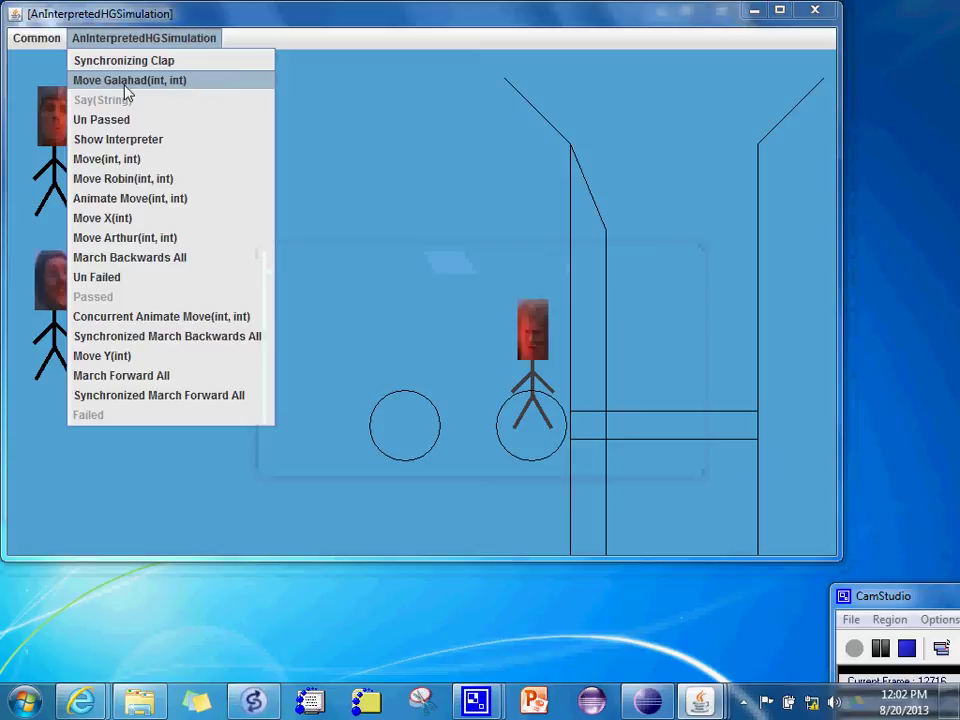
{"action": "left_click_drag", "start_coordinate": [925, 36], "coordinate": [607, 60]}
{"action": "left_click_drag", "start_coordinate": [782, 124], "coordinate": [755, 123]}
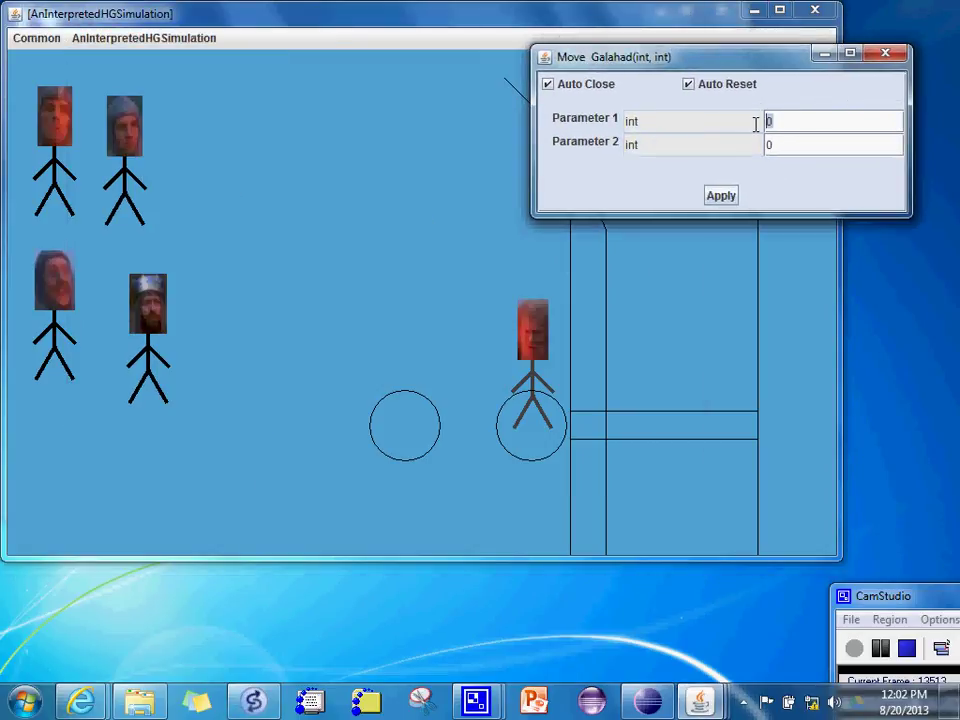
{"action": "type", "text": "50"}
{"action": "left_click_drag", "start_coordinate": [782, 148], "coordinate": [757, 144]}
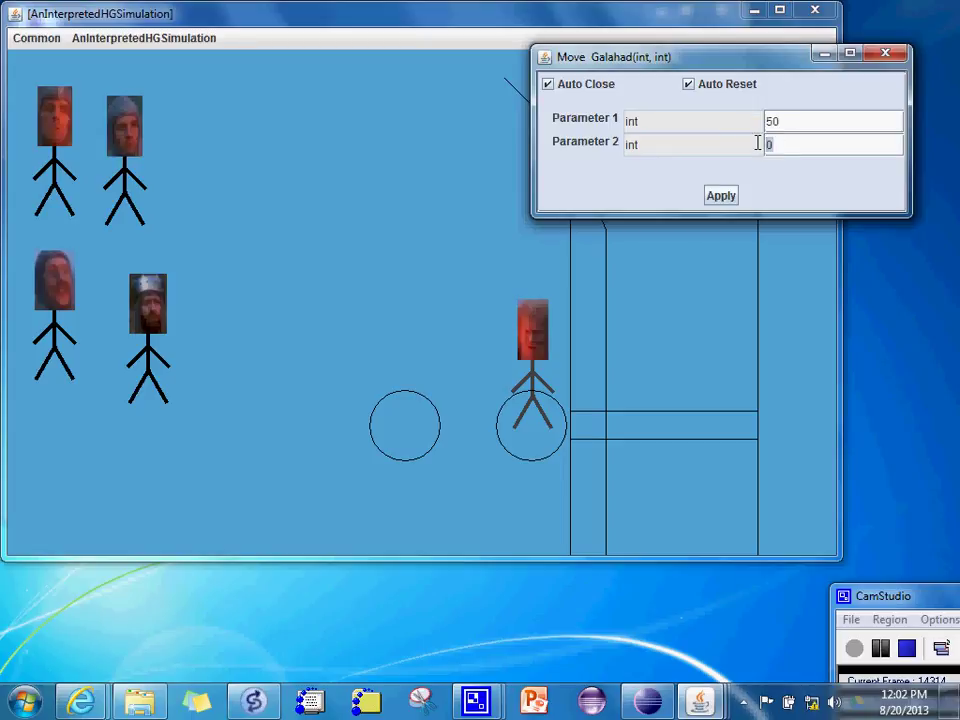
{"action": "key", "text": "BackSpace"}
{"action": "type", "text": "25"}
Apply the 50, 25 move so Galahad shifts right and down.
{"action": "left_click", "coordinate": [726, 197]}
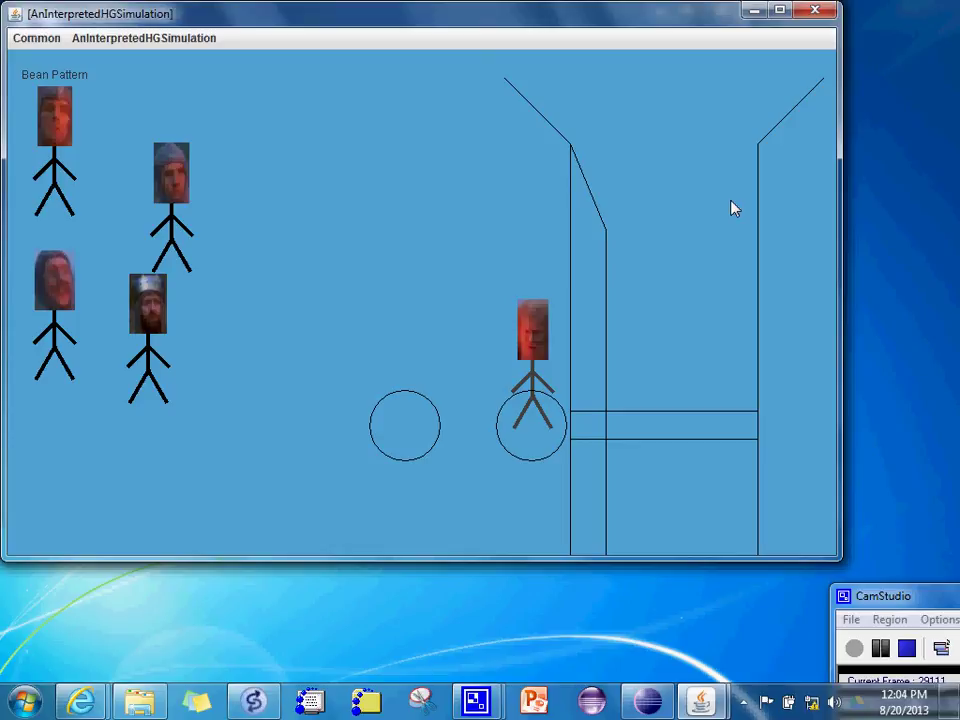
Open the AnInterpretedHGSimulation menu to list its commands.
{"action": "left_click", "coordinate": [114, 40]}
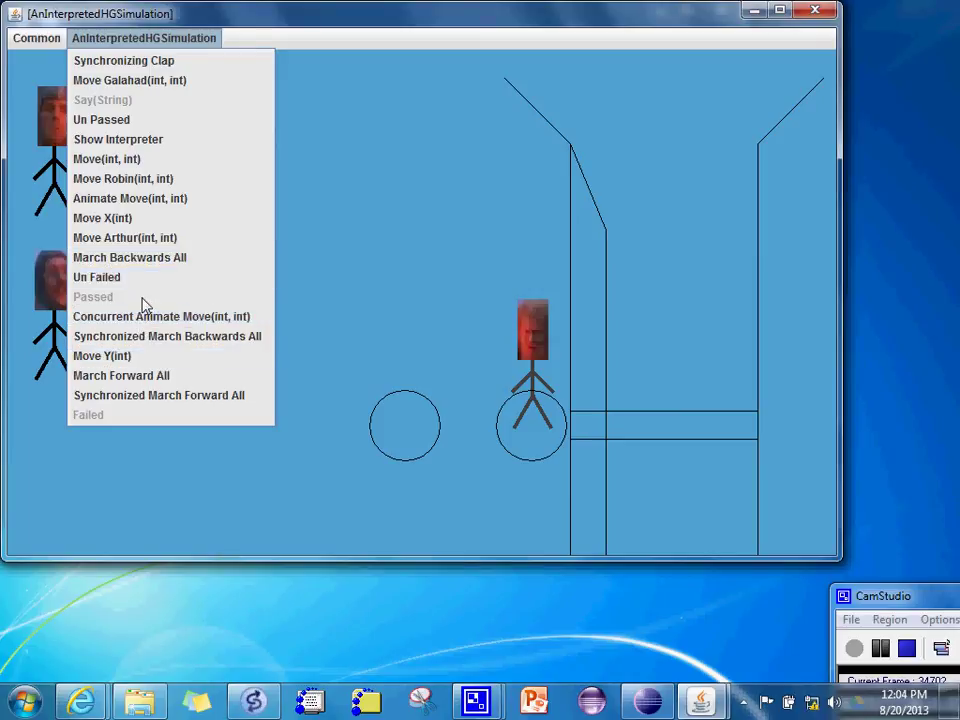
Show the interpreter and run 'move galahad -50 -25' to send Galahad back up-left.
{"action": "left_click", "coordinate": [130, 140]}
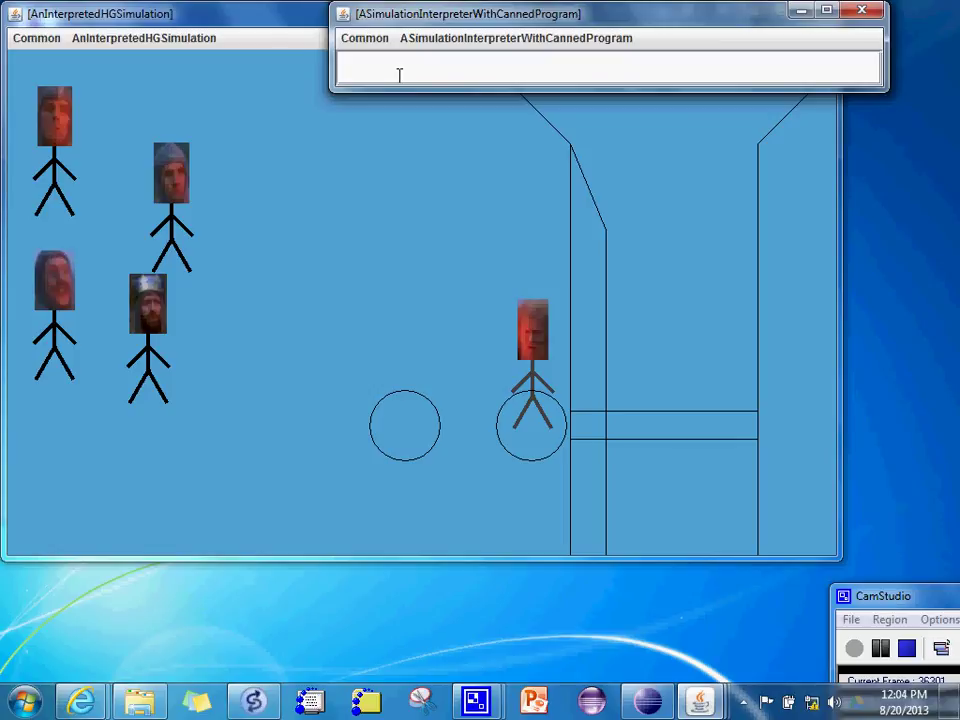
{"action": "type", "text": "mov"}
{"action": "type", "text": "e"}
{"action": "key", "text": "BackSpace"}
{"action": "type", "text": "e galahad "}
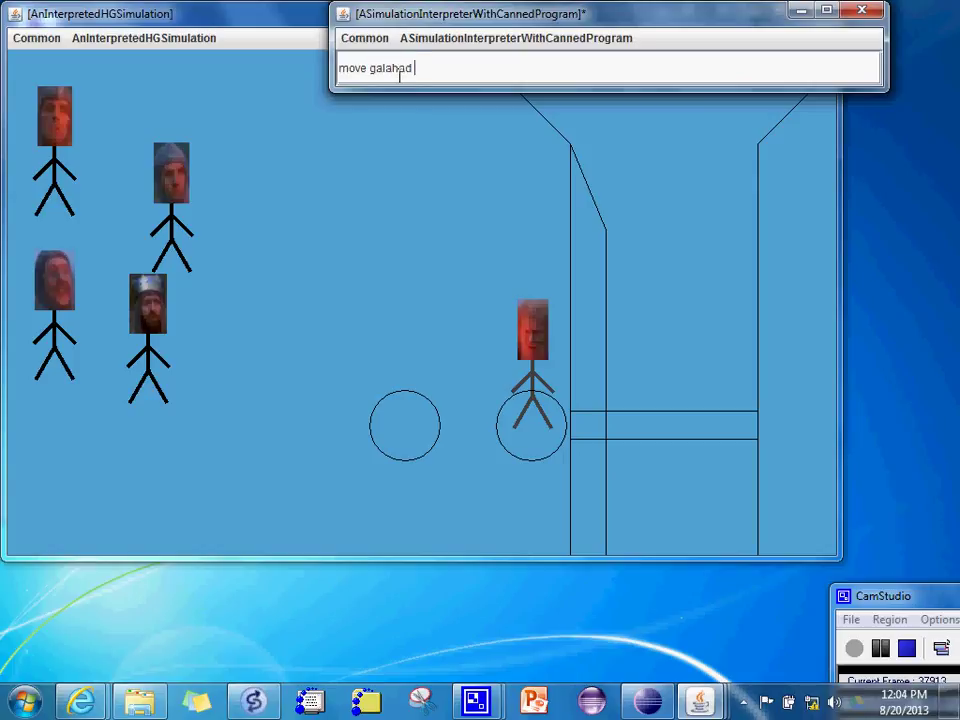
{"action": "type", "text": "-50 -25"}
{"action": "key", "text": "Return"}
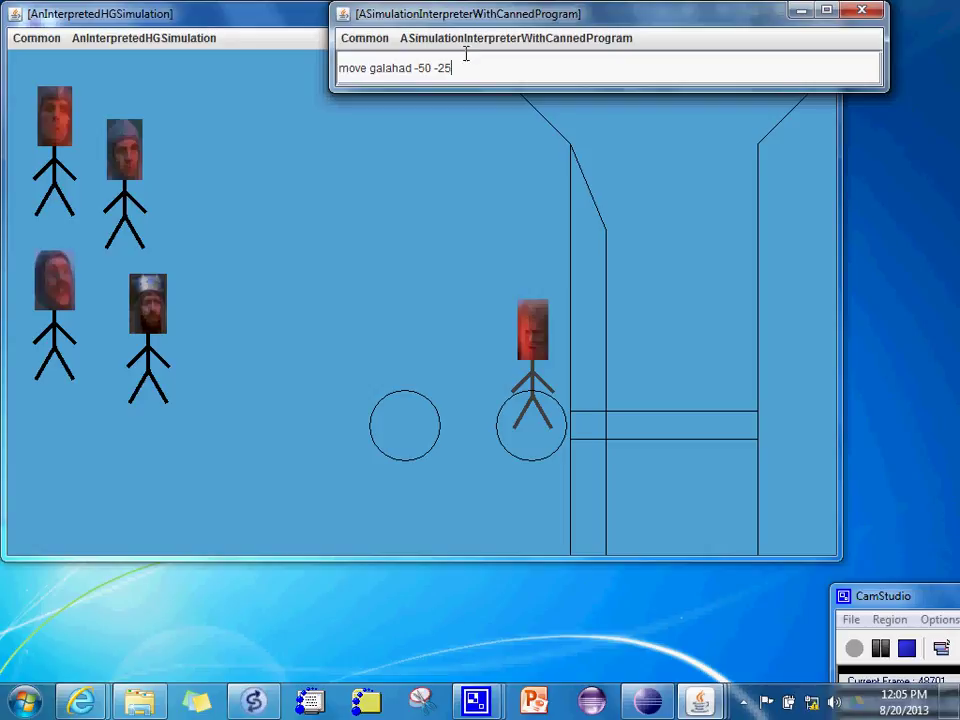
Play the canned program and proceed to its first step, rotateLeftArm galahad 5.
{"action": "left_click", "coordinate": [469, 40]}
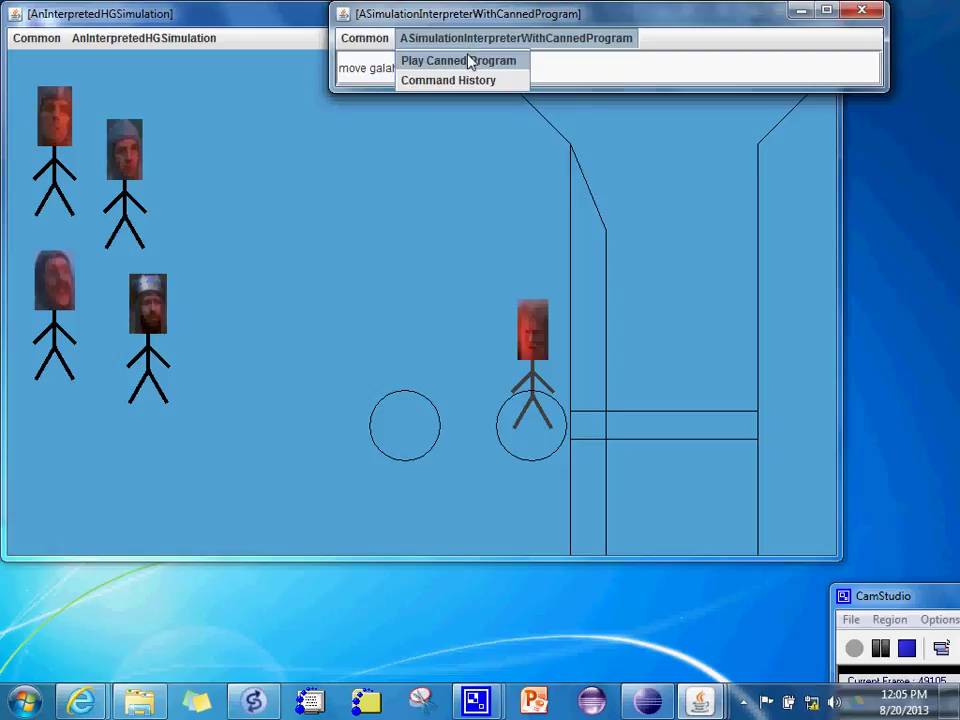
{"action": "left_click", "coordinate": [470, 62]}
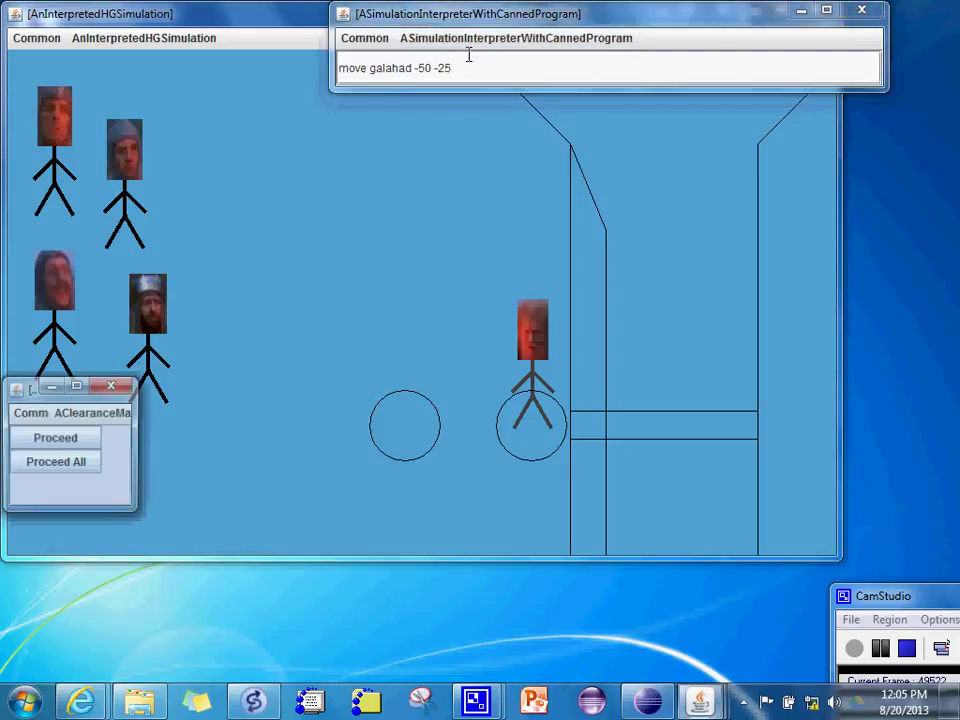
{"action": "left_click", "coordinate": [78, 446]}
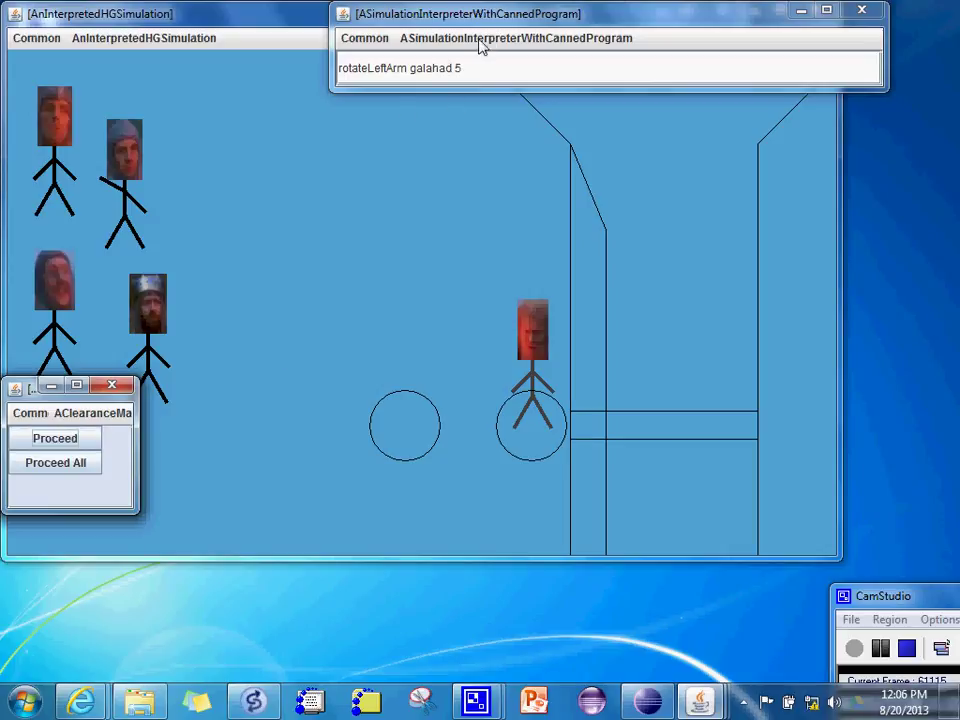
Proceed through walkForward galahad 15 and walkForward arthur 10.
{"action": "left_click", "coordinate": [78, 442]}
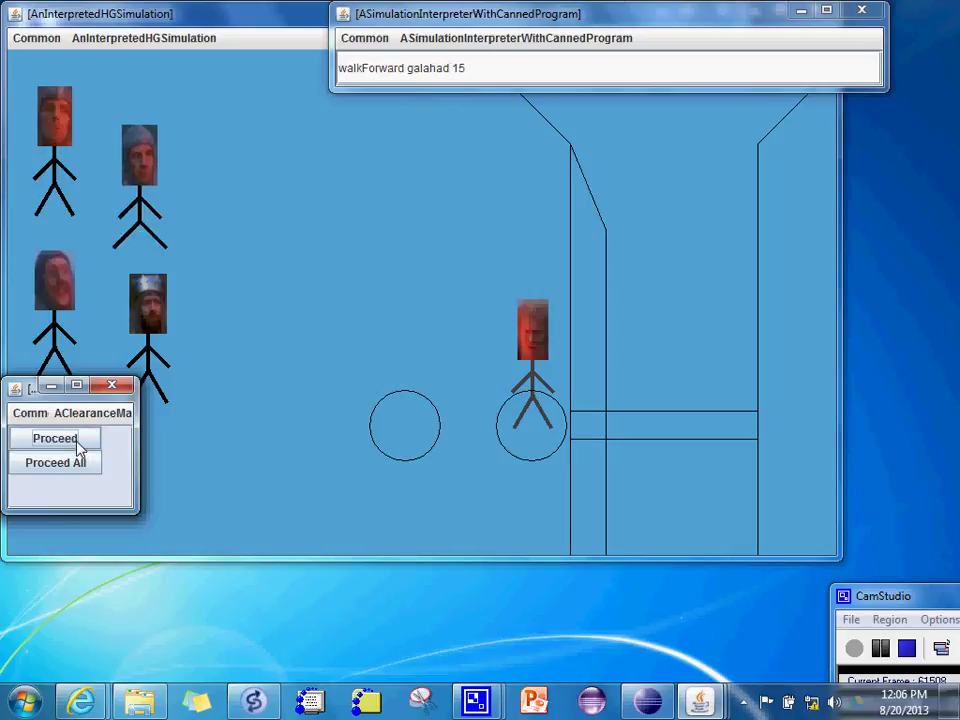
{"action": "left_click", "coordinate": [78, 442]}
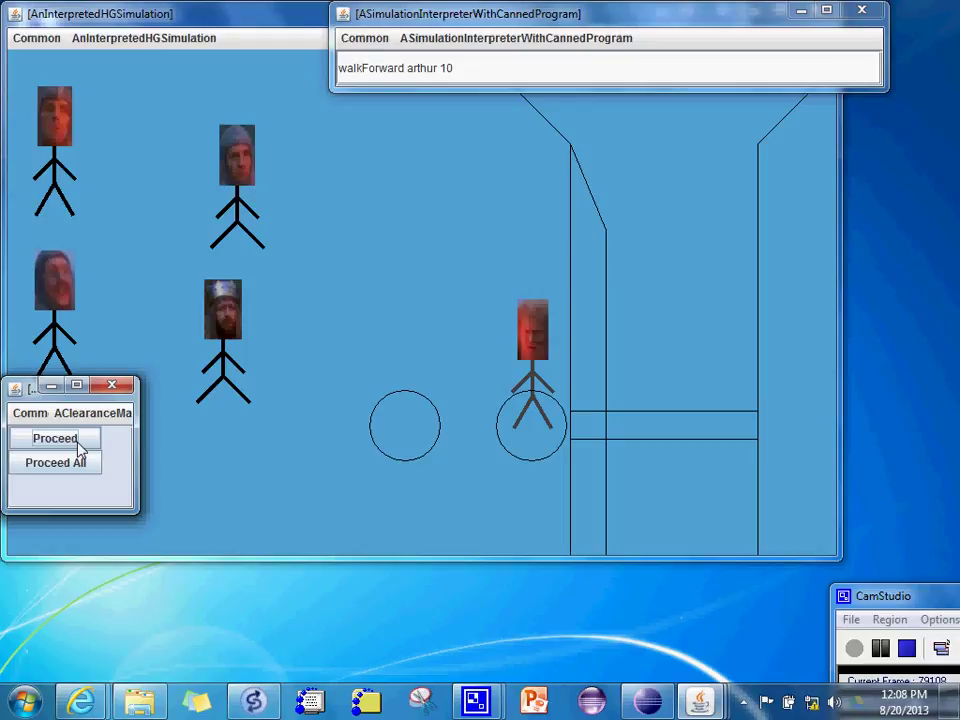
Proceed through undo, then marchForward so all four knights move right together.
{"action": "left_click", "coordinate": [55, 438]}
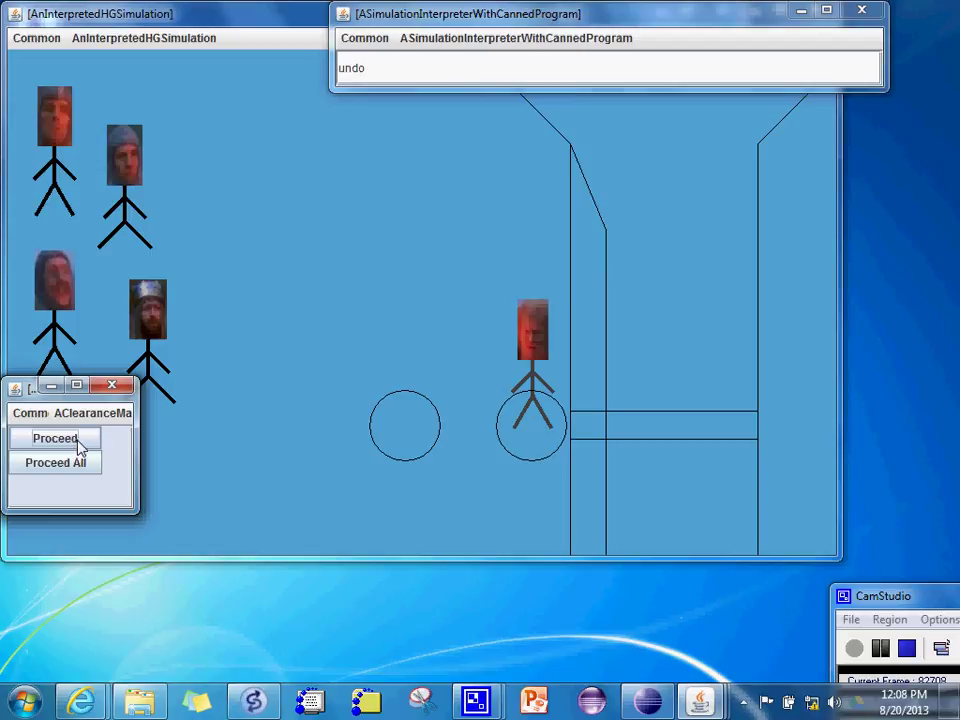
{"action": "left_click", "coordinate": [80, 446]}
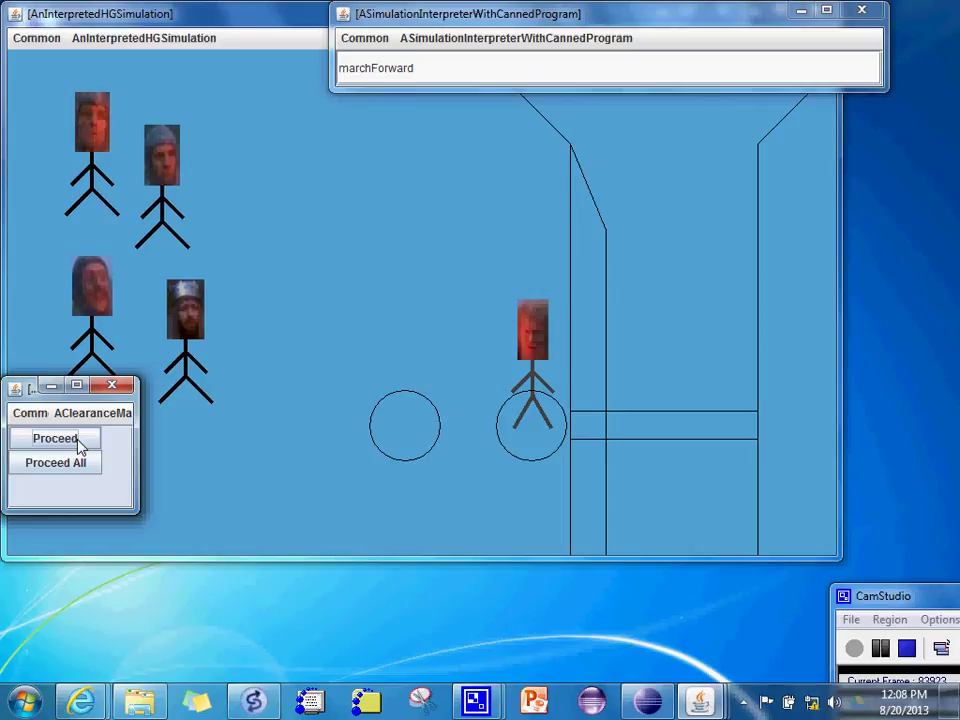
Proceed to undo the march, then run syncMarchForward for the four knights.
{"action": "left_click", "coordinate": [80, 446]}
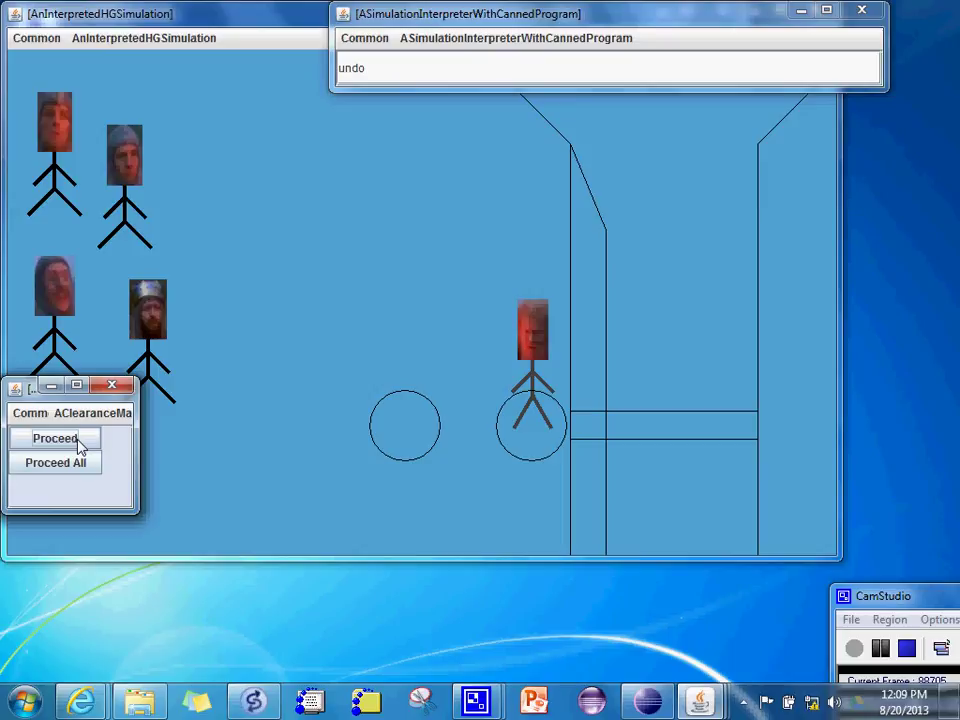
{"action": "left_click", "coordinate": [80, 446]}
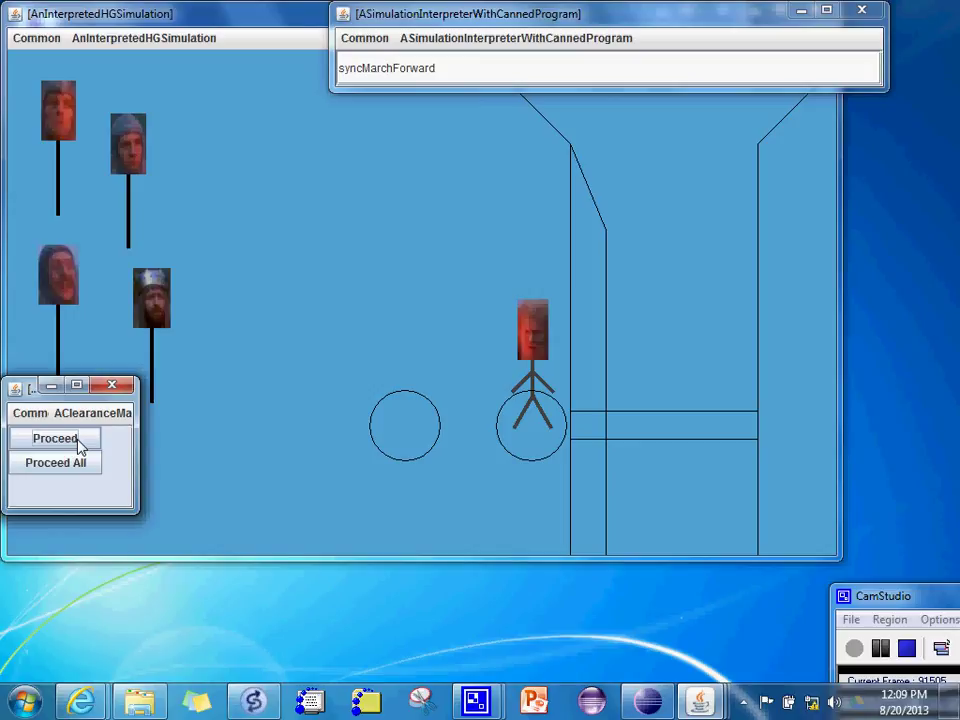
Proceed to run the syncClap step for the four knights.
{"action": "left_click", "coordinate": [80, 446]}
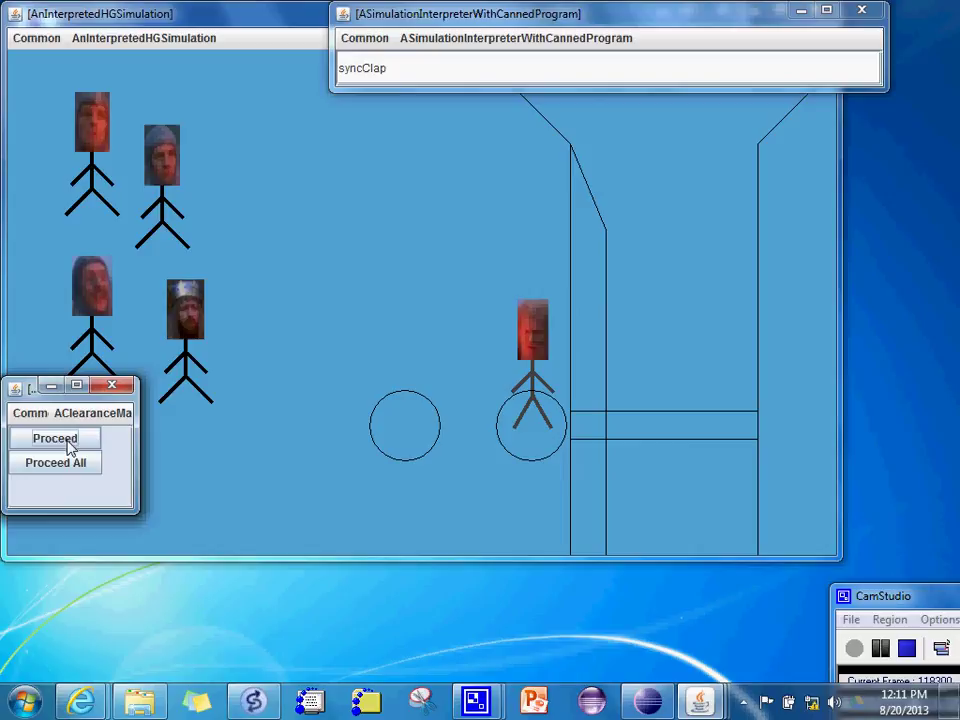
Rerun syncMarchForward and advance to the define guardArmsIn procedure step.
{"action": "left_click", "coordinate": [55, 439]}
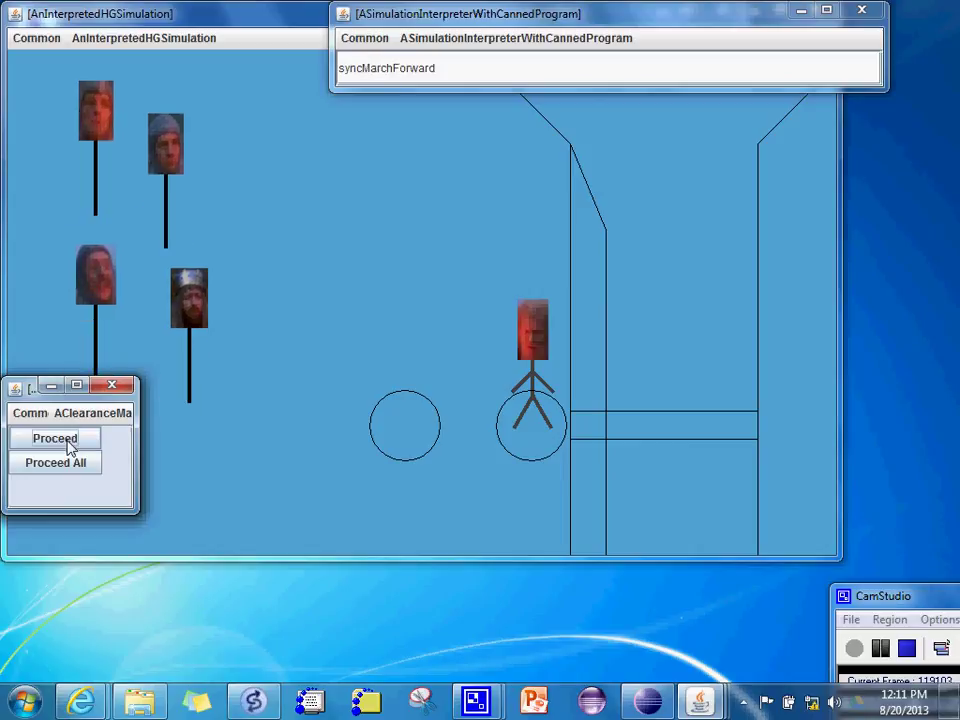
{"action": "left_click", "coordinate": [70, 448]}
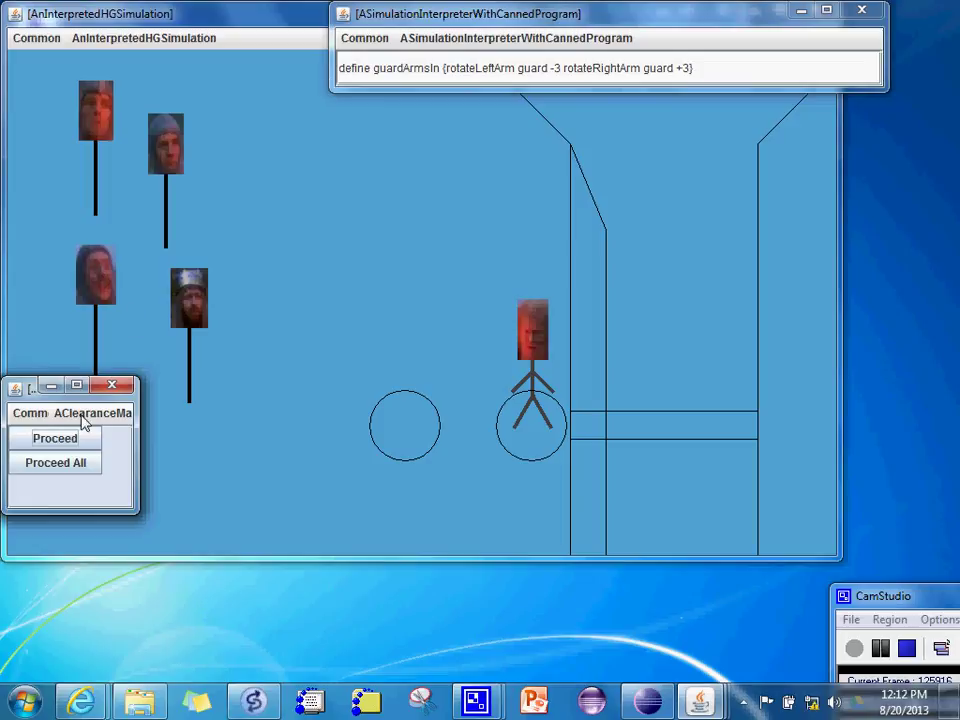
Execute the guardArmsOut and beat definitions so scanner, parser and procedure table windows appear.
{"action": "left_click", "coordinate": [58, 445]}
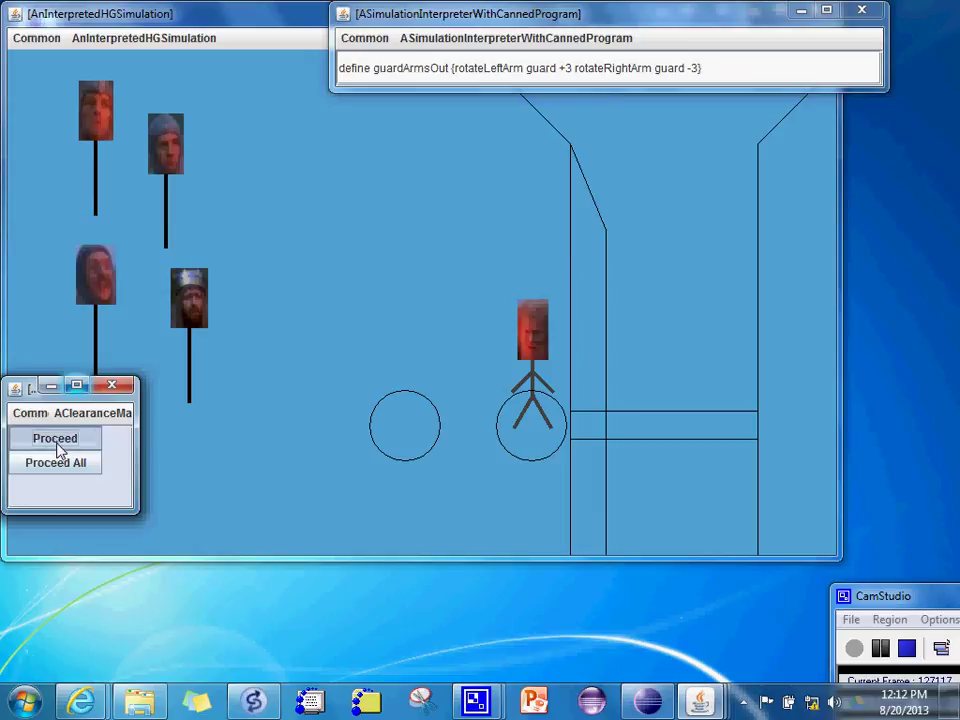
{"action": "left_click", "coordinate": [55, 440]}
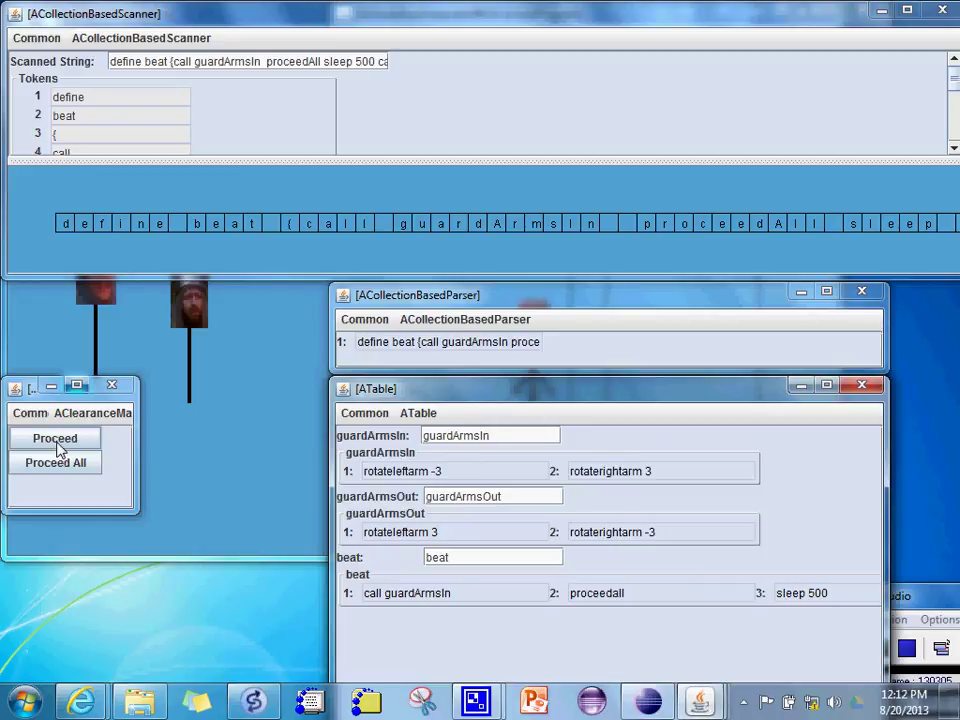
Advance past beat so 'define beats repeat +5 call beat' is parsed into the table.
{"action": "left_click", "coordinate": [55, 440]}
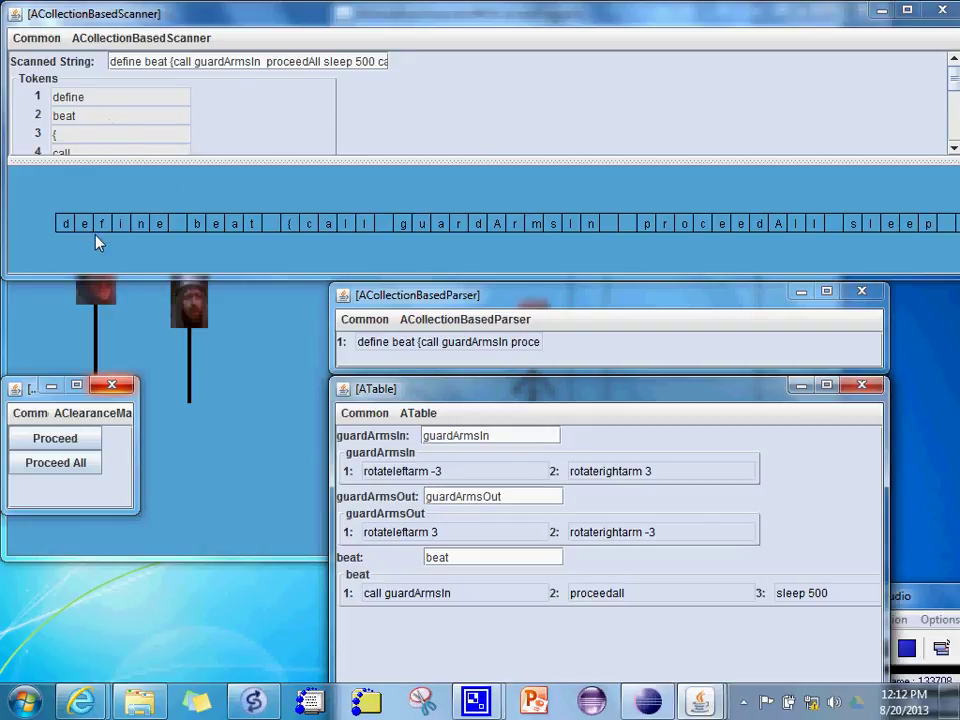
{"action": "mouse_move", "coordinate": [97, 243]}
{"action": "left_click", "coordinate": [40, 445]}
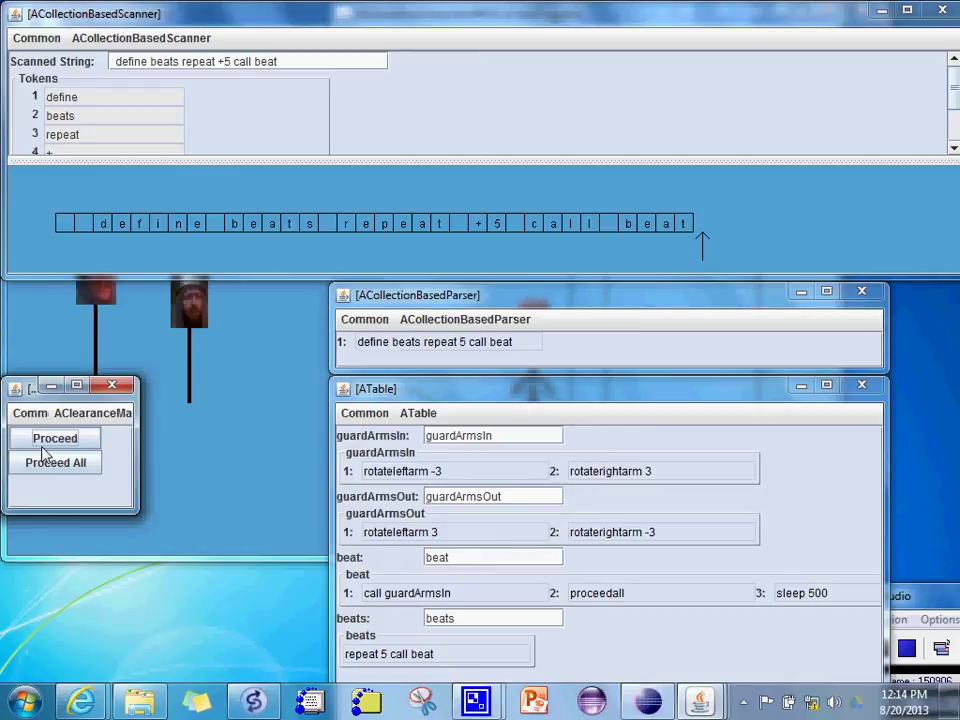
Close the scanner, parser and table windows, then execute 'thread beats' so the knights clap.
{"action": "left_click", "coordinate": [942, 11]}
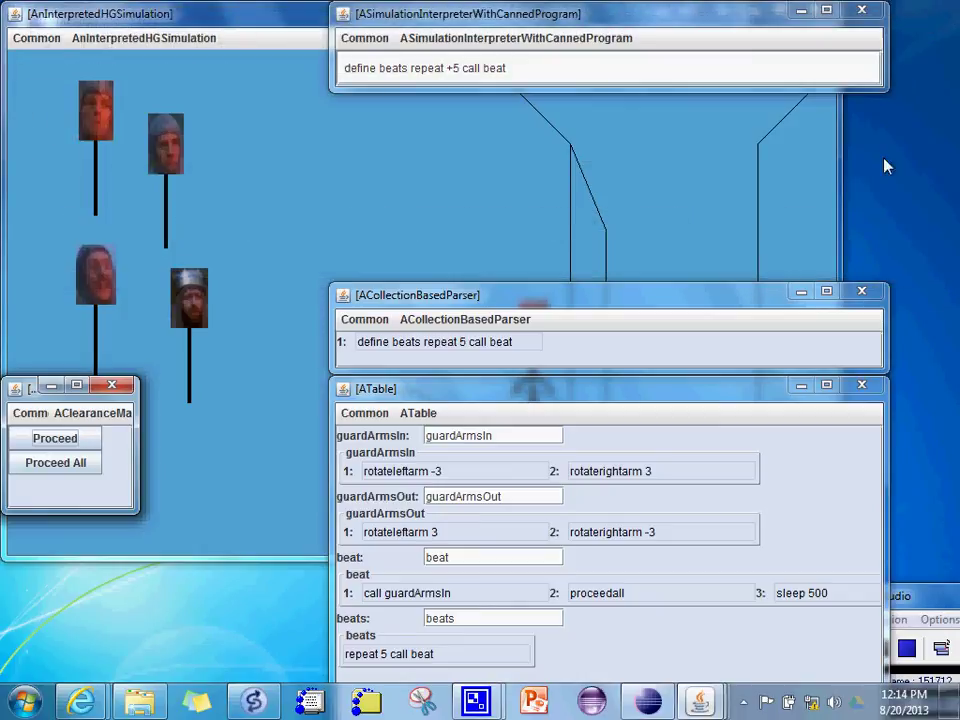
{"action": "left_click", "coordinate": [861, 292]}
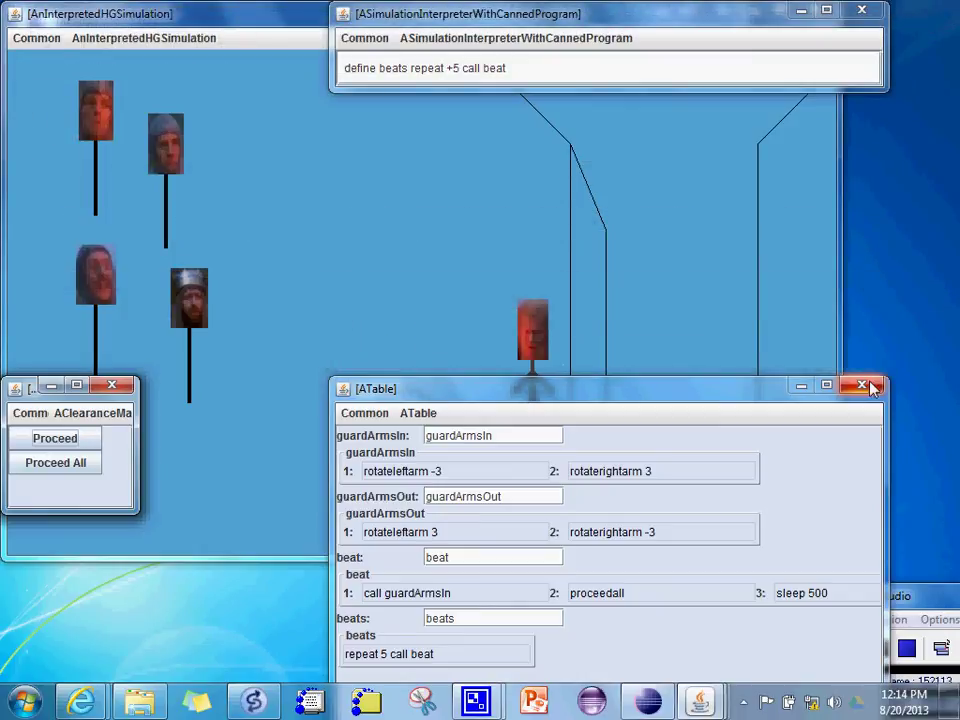
{"action": "left_click", "coordinate": [861, 385]}
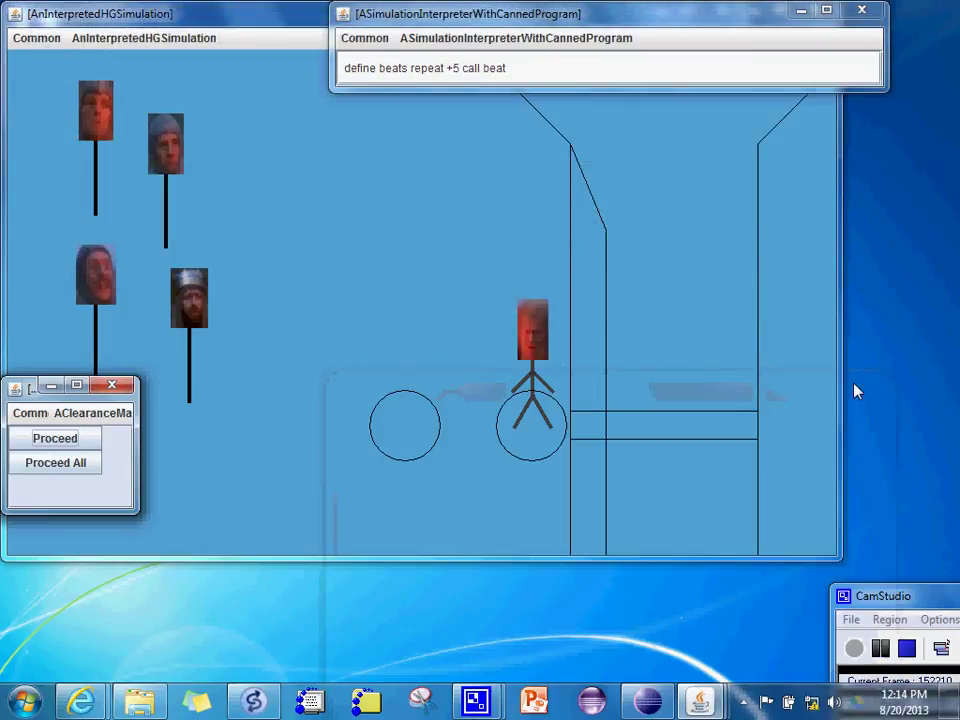
{"action": "left_click", "coordinate": [58, 448]}
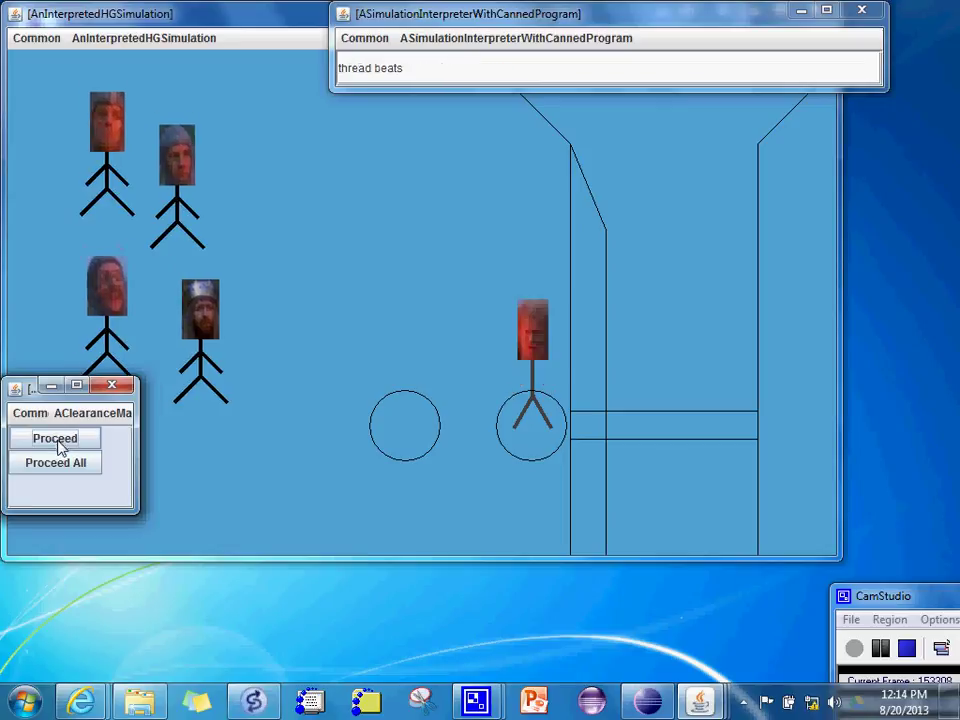